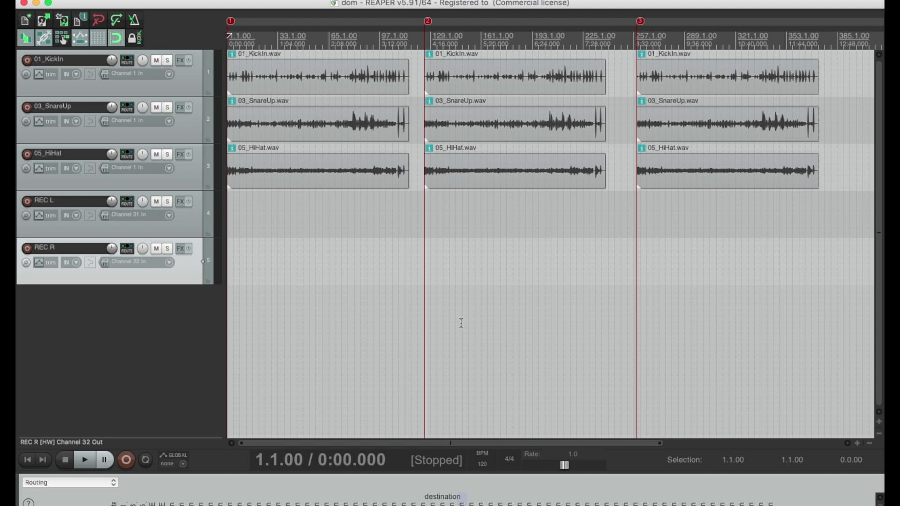
# Step: Step through markers 2 and 3, return to marker 1, and record-arm REC L and REC R
pyautogui.press('2')
pyautogui.press('3')
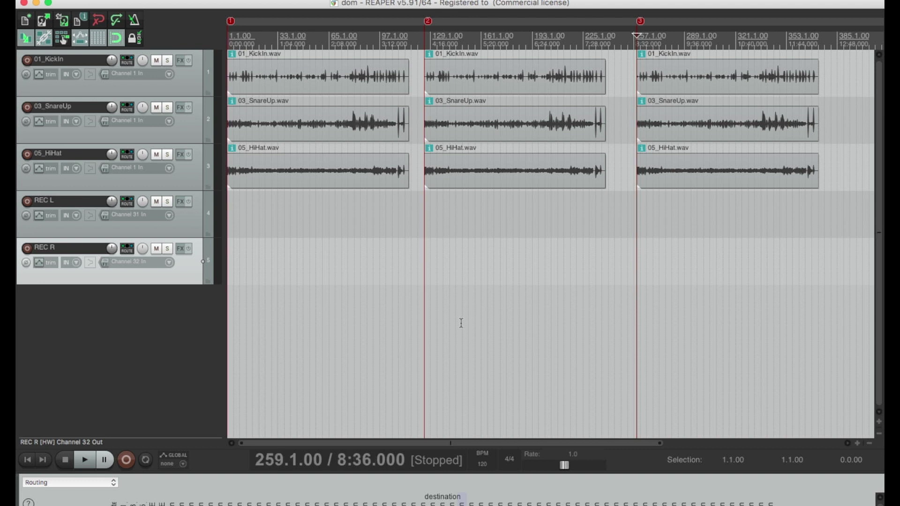
pyautogui.press('1')
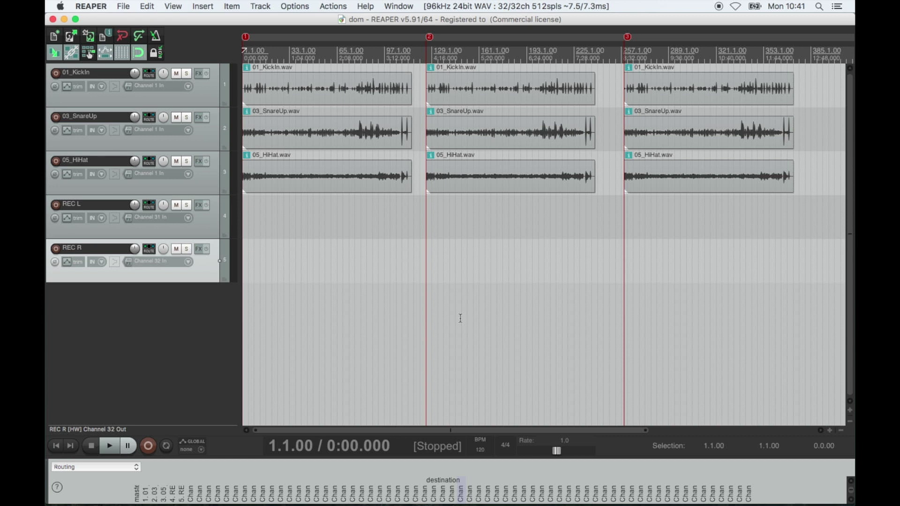
pyautogui.hotkey('ctrl', 'r')
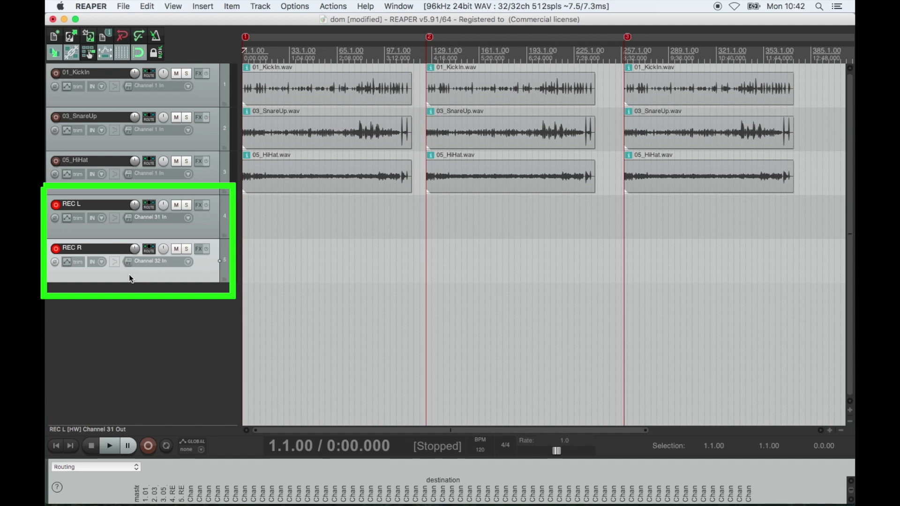
# Step: Record a roughly 20-second take of the main mix onto REC L and REC R from the project start
pyautogui.click(333, 86)
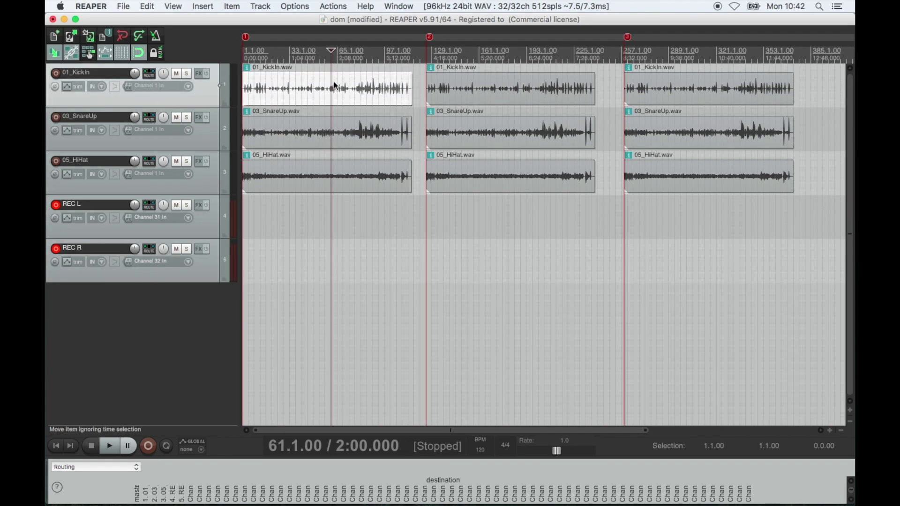
pyautogui.press('Home')
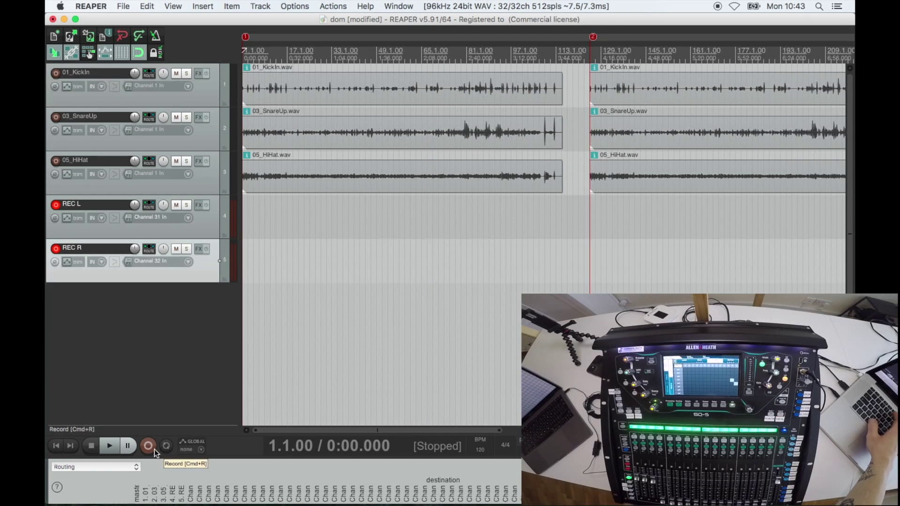
pyautogui.click(154, 449)
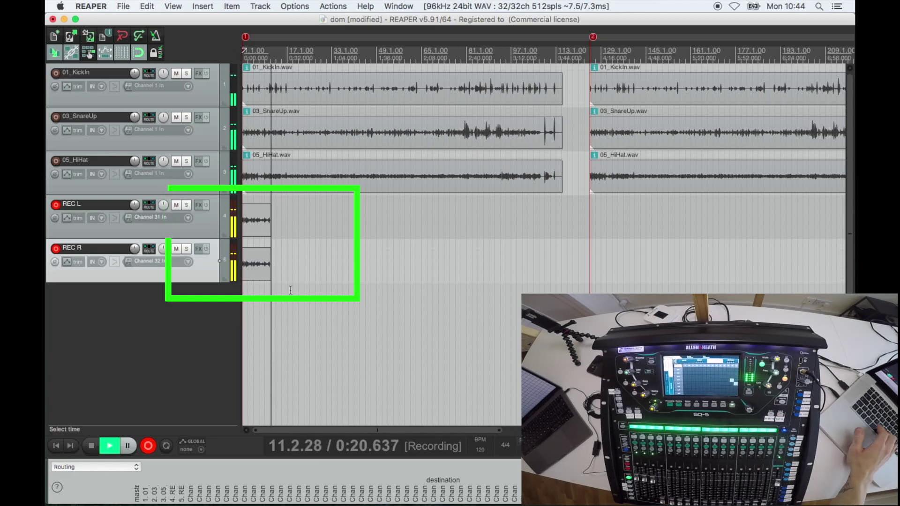
pyautogui.press('space')
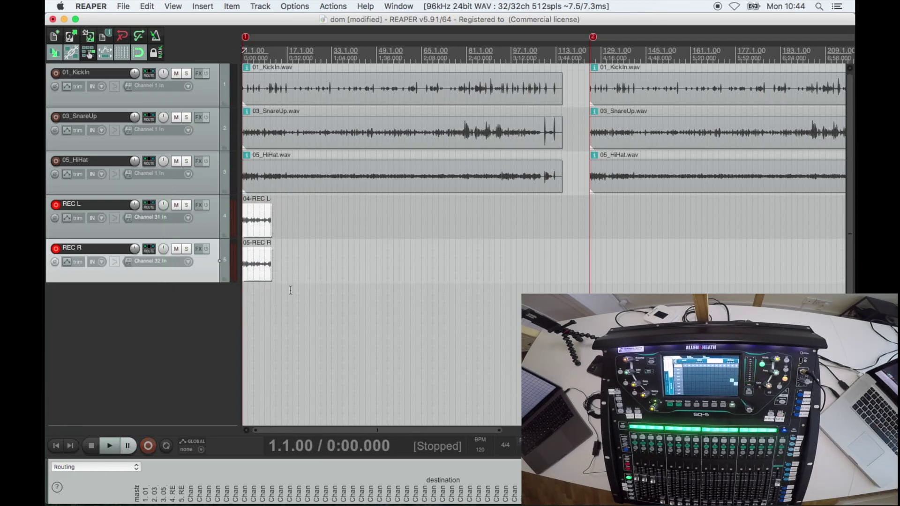
# Step: Record a short second take at marker 2, then start recording again at marker 3
pyautogui.press('2')
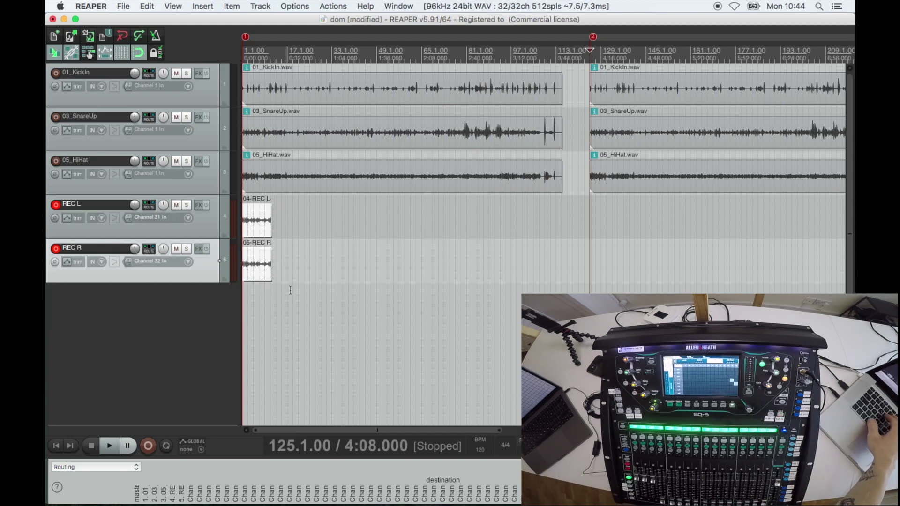
pyautogui.press('super+r')
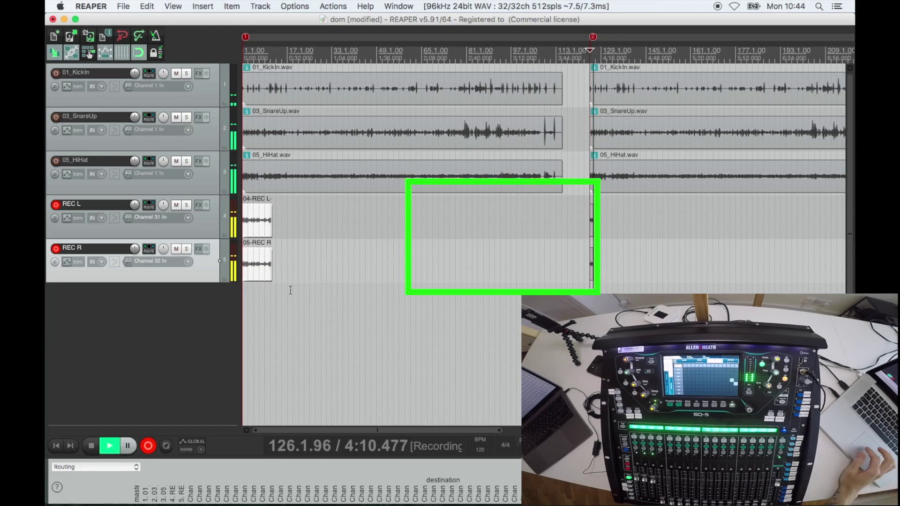
pyautogui.scroll(-4, 397, 290)
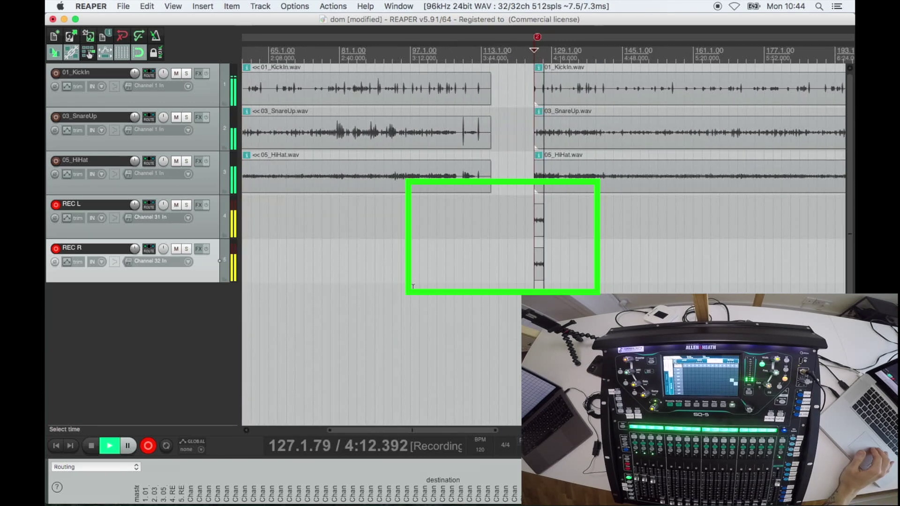
pyautogui.scroll(-1, 412, 286)
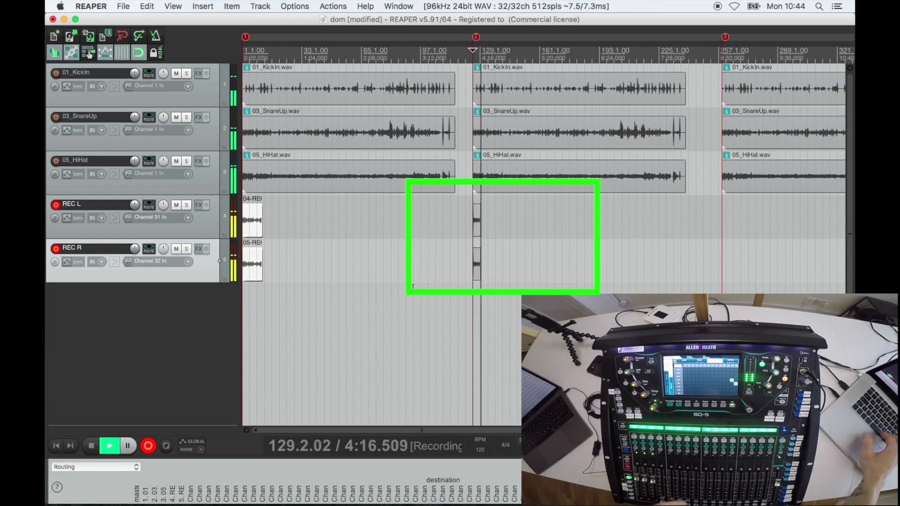
pyautogui.press('space')
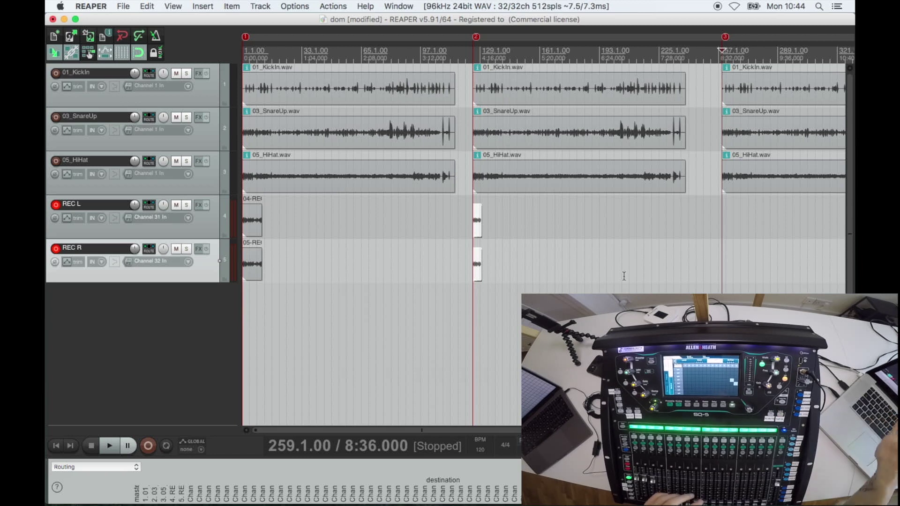
pyautogui.press('super+r')
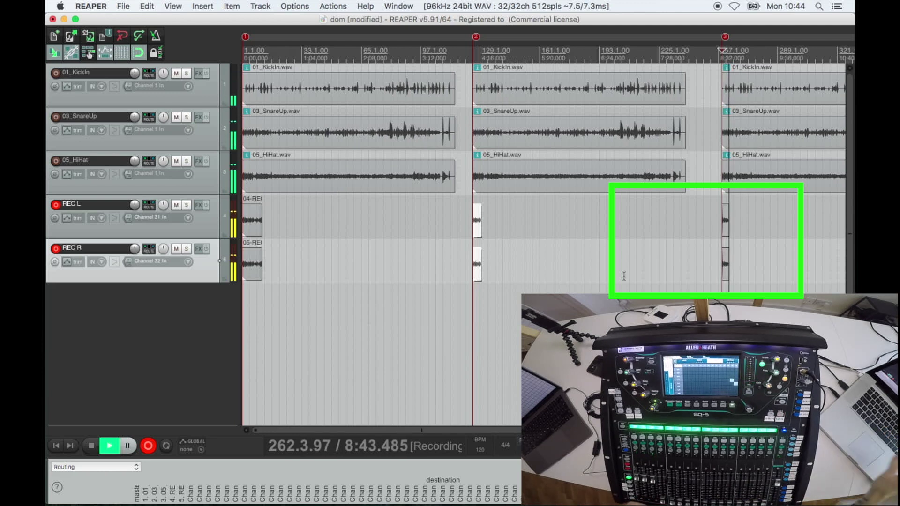
# Step: Stop the third take at marker 3 and mute the 01_KickIn and 03_SnareUp tracks
pyautogui.press('space')
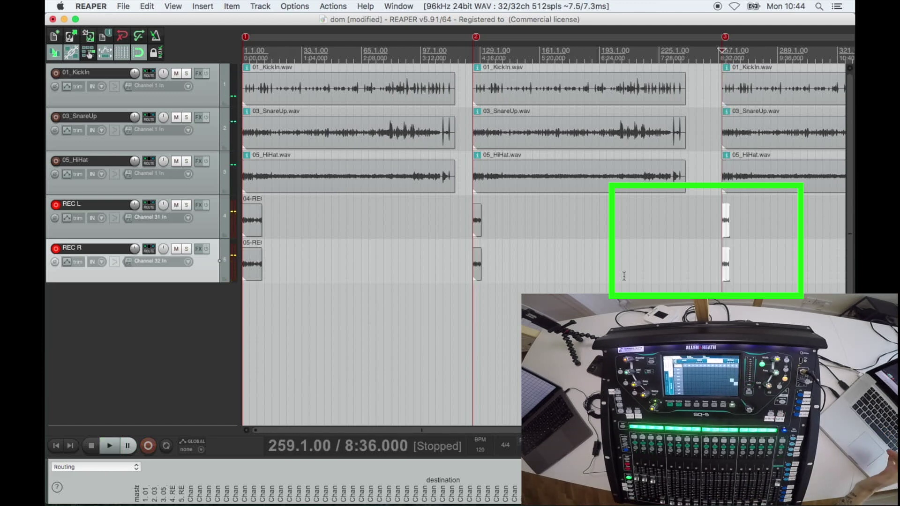
pyautogui.click(175, 73)
pyautogui.click(176, 118)
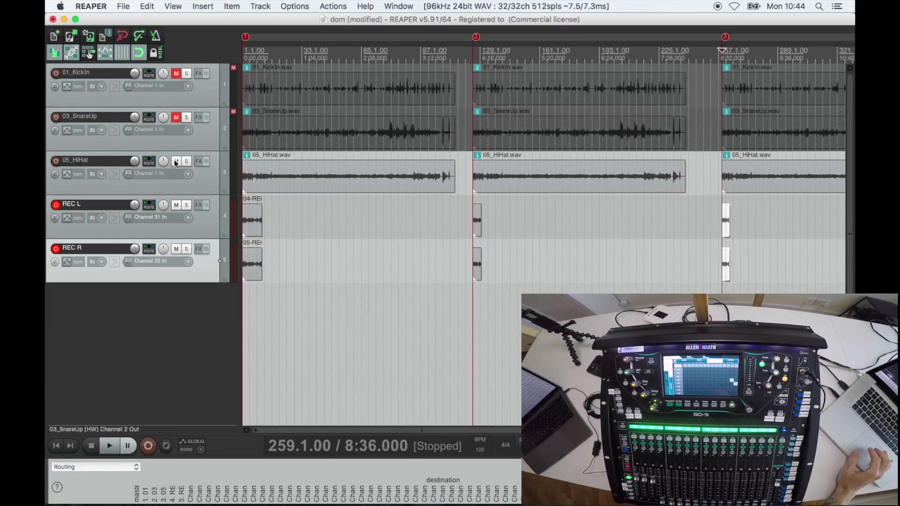
# Step: Mute 05_HiHat and play back the recorded REC L/R takes from the project start
pyautogui.click(175, 161)
pyautogui.click(246, 51)
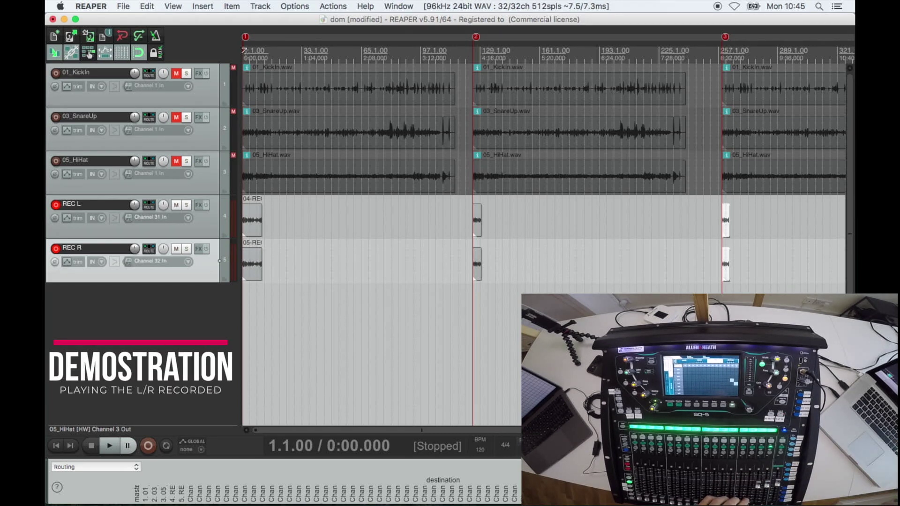
pyautogui.press('space')
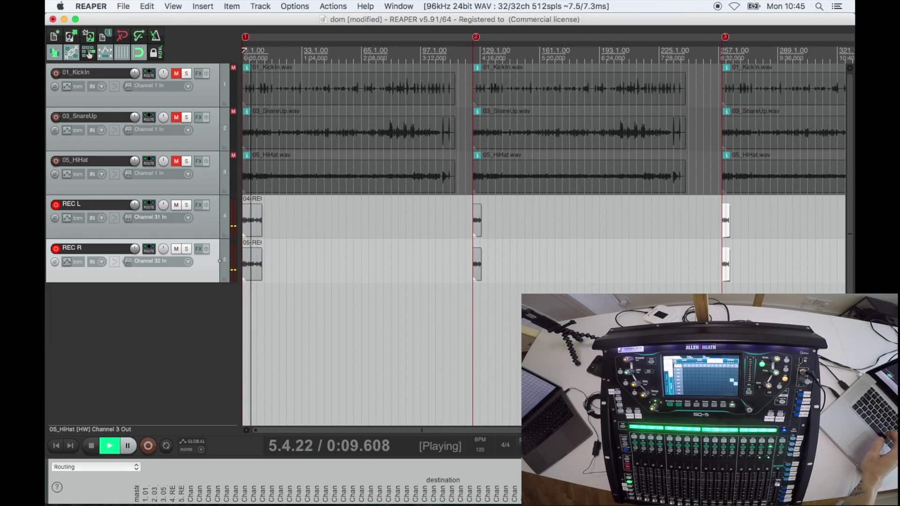
pyautogui.press('space')
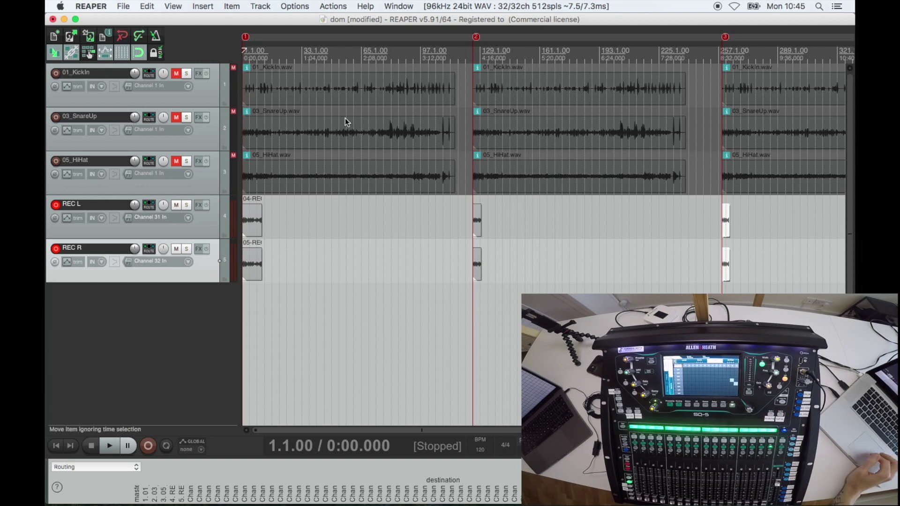
# Step: Delete the recorded takes on REC L and REC R, including the clips at bars 129 and 257
pyautogui.click(255, 222)
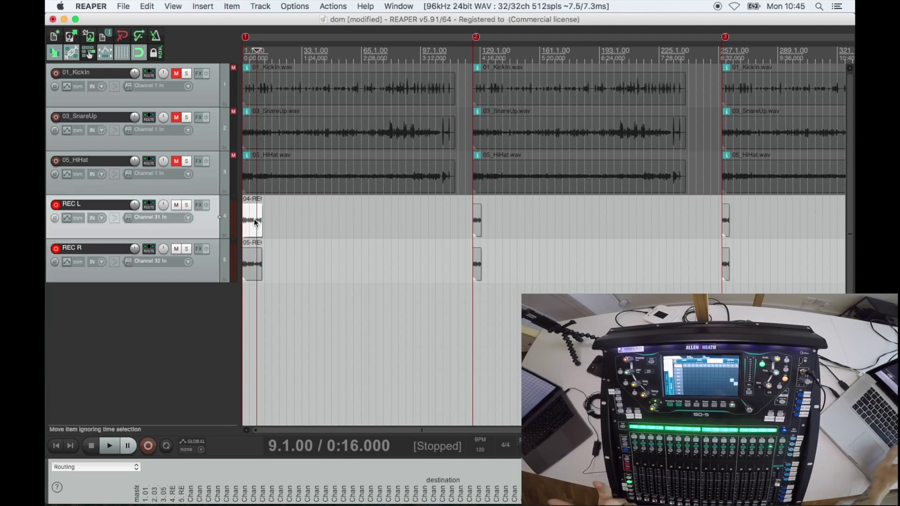
pyautogui.click(256, 255)
pyautogui.press('Delete')
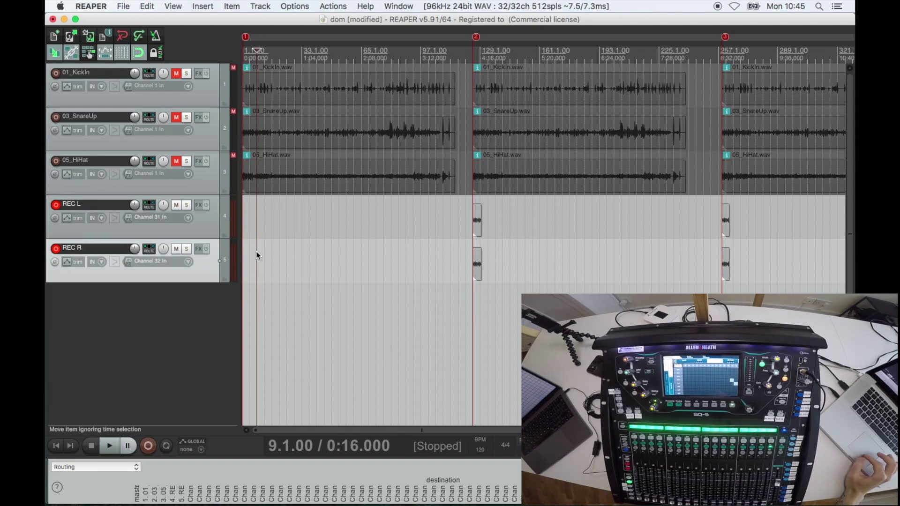
pyautogui.click(478, 221)
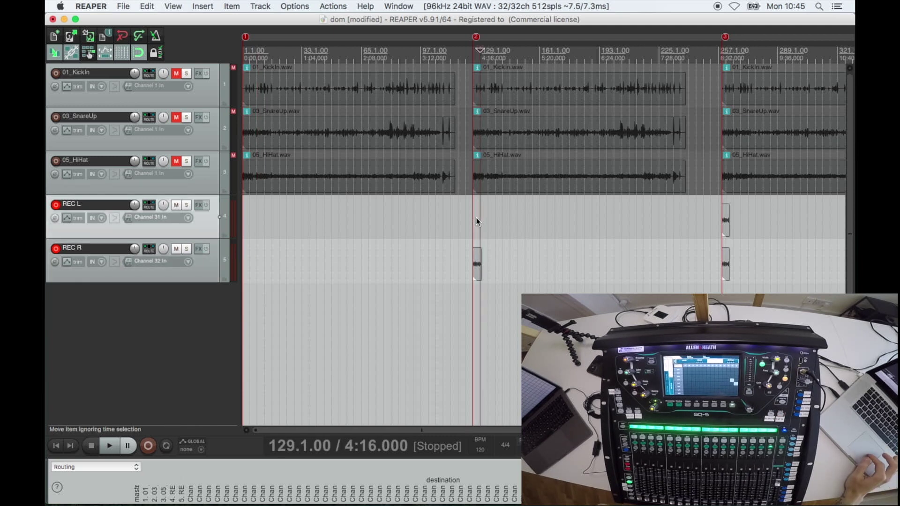
pyautogui.click(478, 268)
pyautogui.press('Delete')
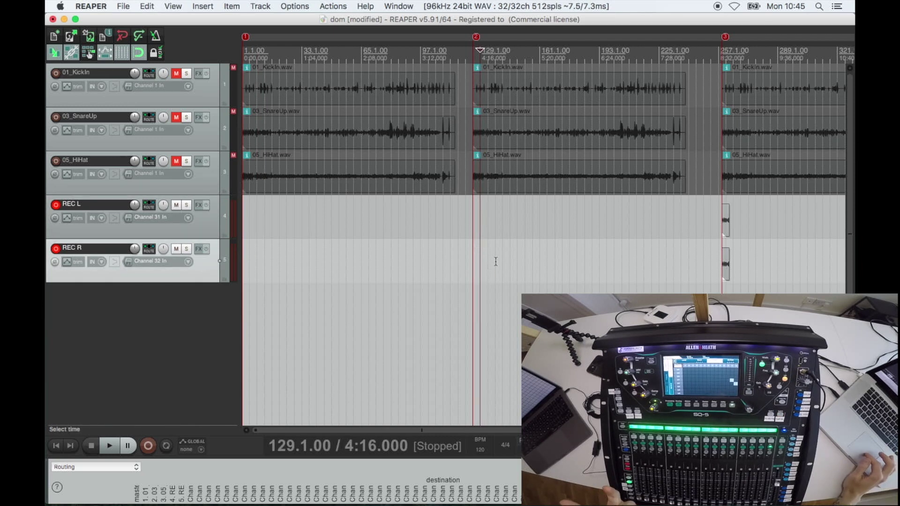
pyautogui.click(728, 221)
pyautogui.press('Delete')
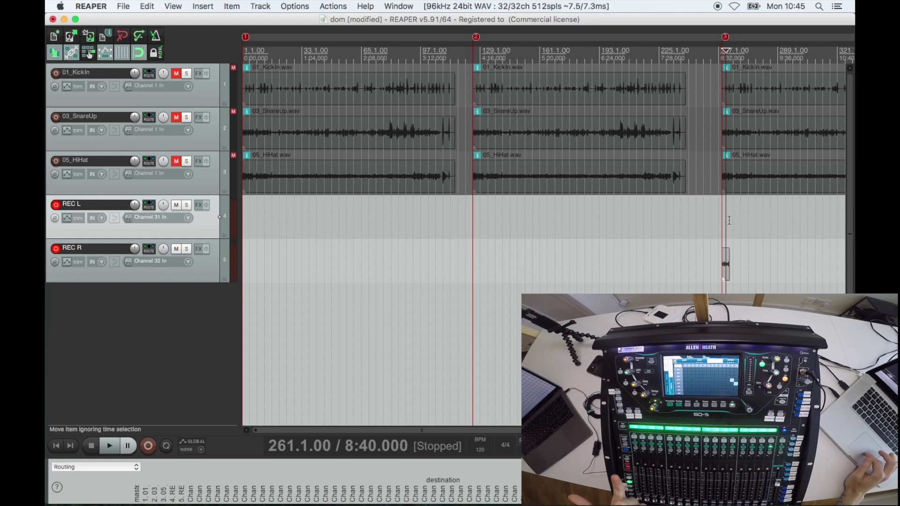
pyautogui.click(726, 257)
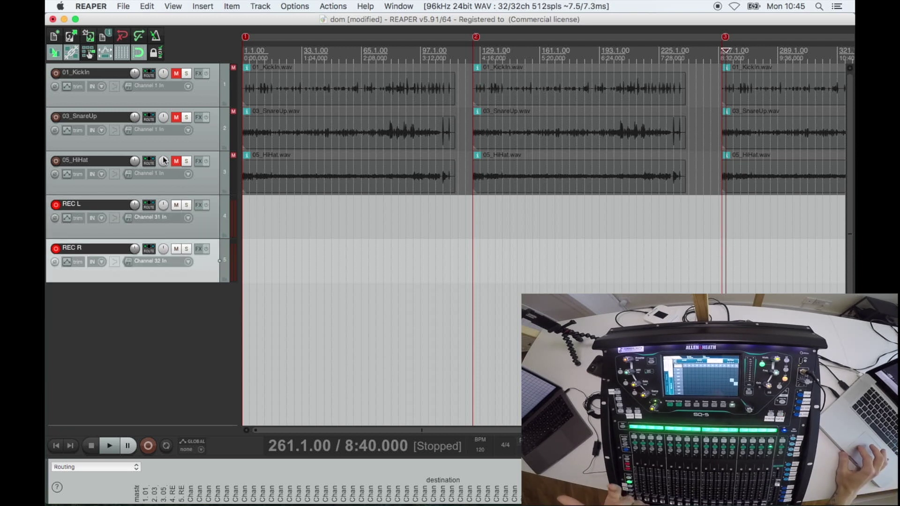
# Step: Unmute the 05_HiHat, 03_SnareUp and 01_KickIn tracks
pyautogui.click(176, 161)
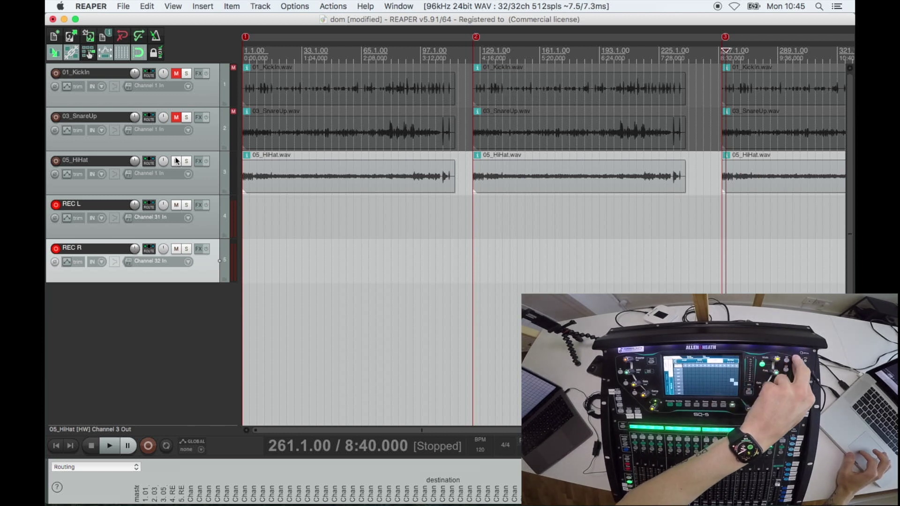
pyautogui.click(176, 117)
pyautogui.click(176, 73)
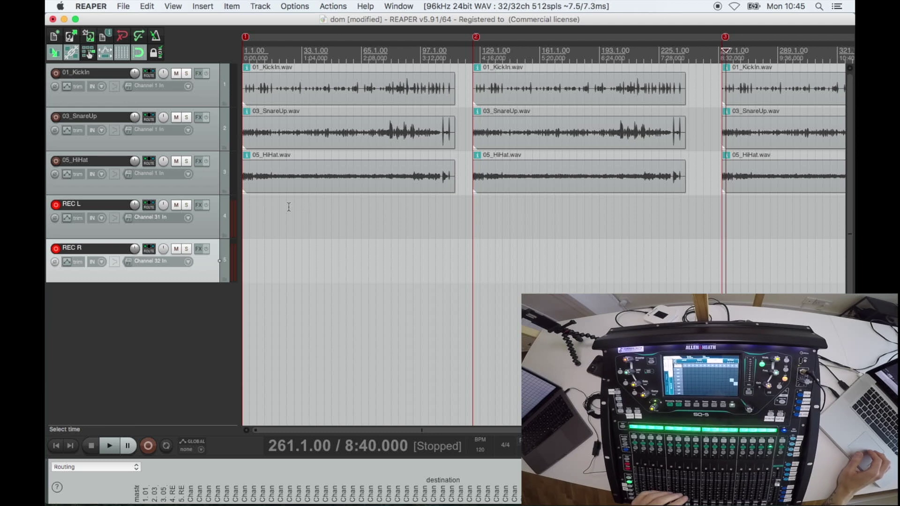
pyautogui.hscroll(5, 288, 207)
pyautogui.scroll(-3, 289, 206)
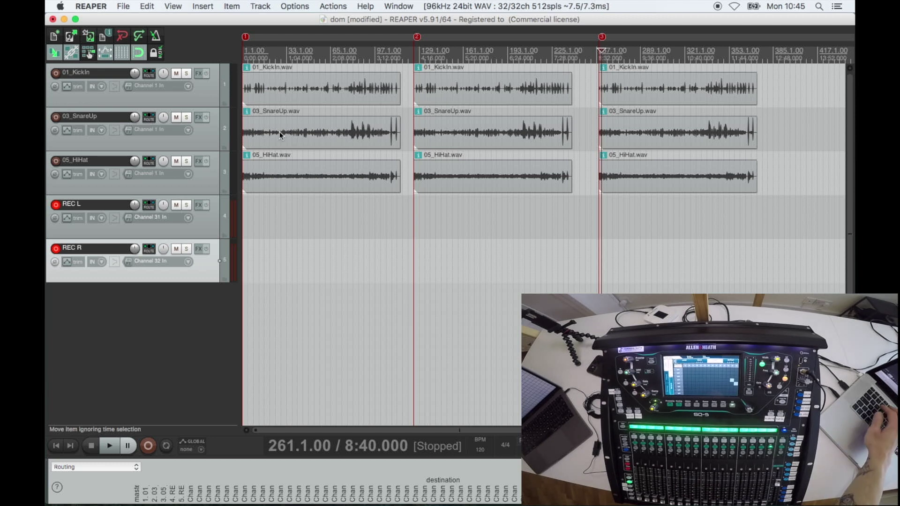
# Step: Move REAPER's play position back to the project start
pyautogui.press('Home')
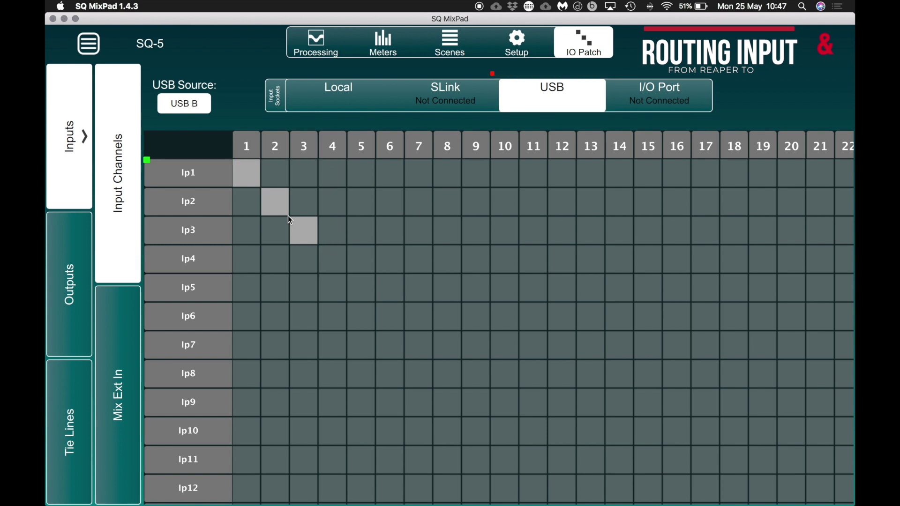
# Step: Show the Mix Out USB patch grid in IO Patch and toggle a patch point on and off
pyautogui.click(82, 278)
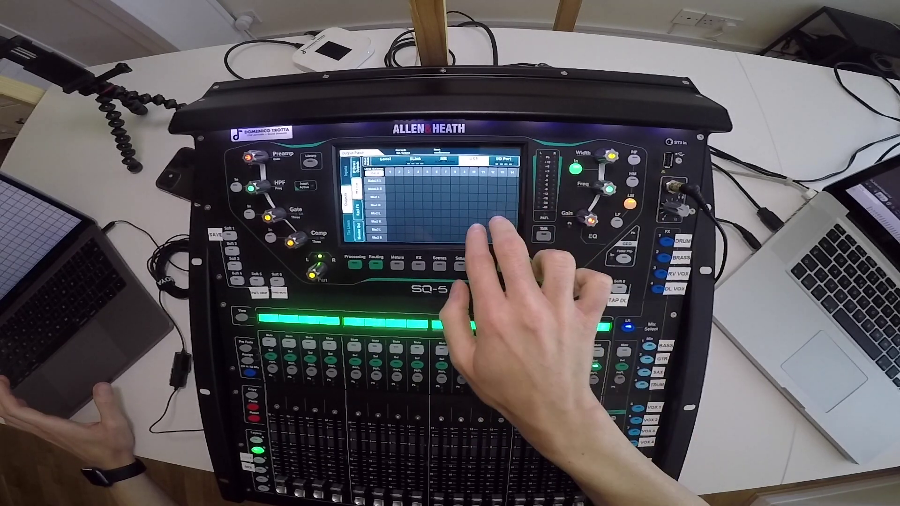
pyautogui.hscroll(5, 450, 206)
pyautogui.click(504, 180)
pyautogui.click(513, 190)
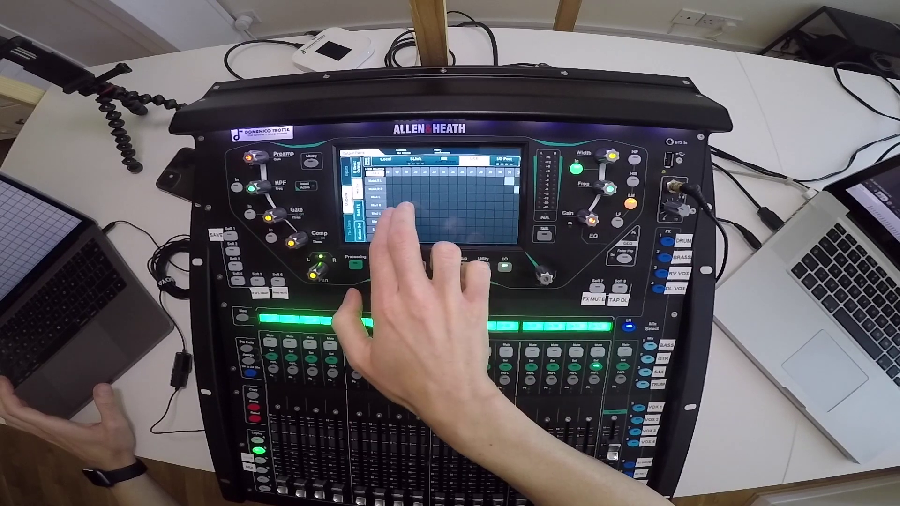
pyautogui.click(493, 223)
pyautogui.click(493, 223)
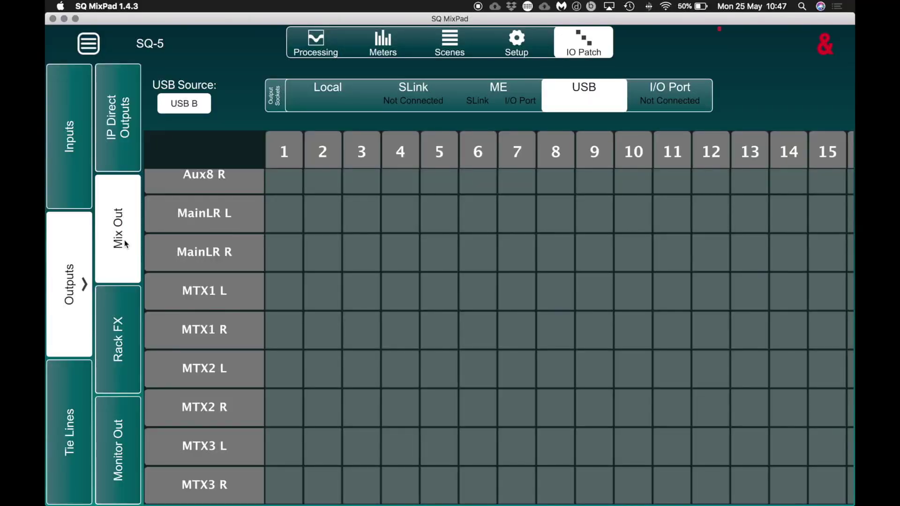
# Step: Pan the Mix Out grid to the MainLR rows and USB columns 31–32 to check the patch
pyautogui.click(600, 112)
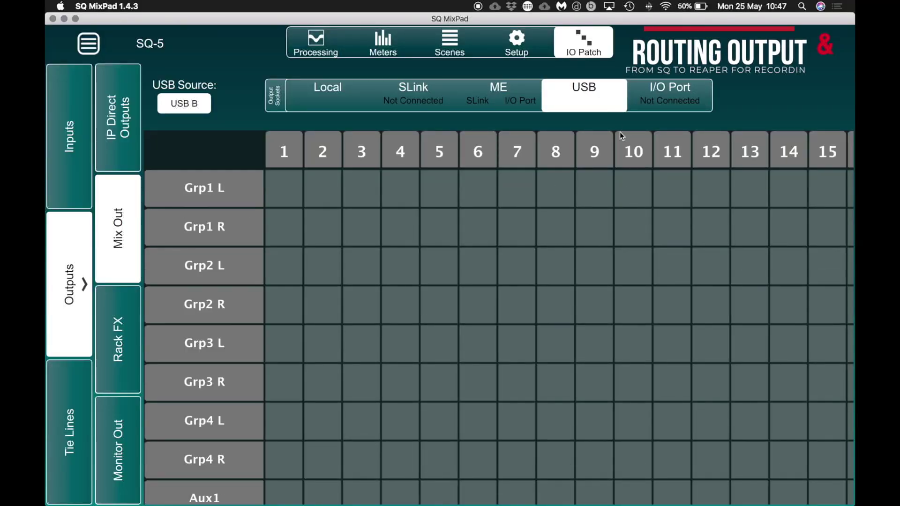
pyautogui.click(214, 354)
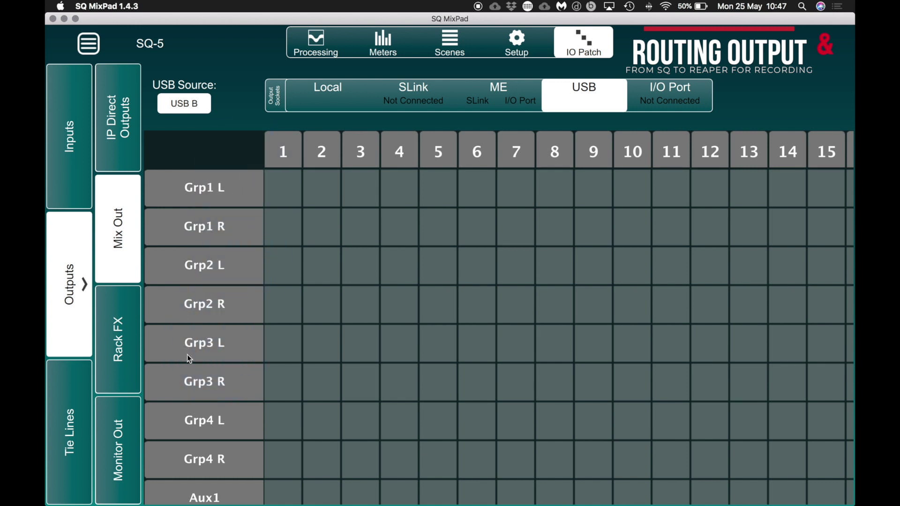
pyautogui.scroll(-10, 193, 352)
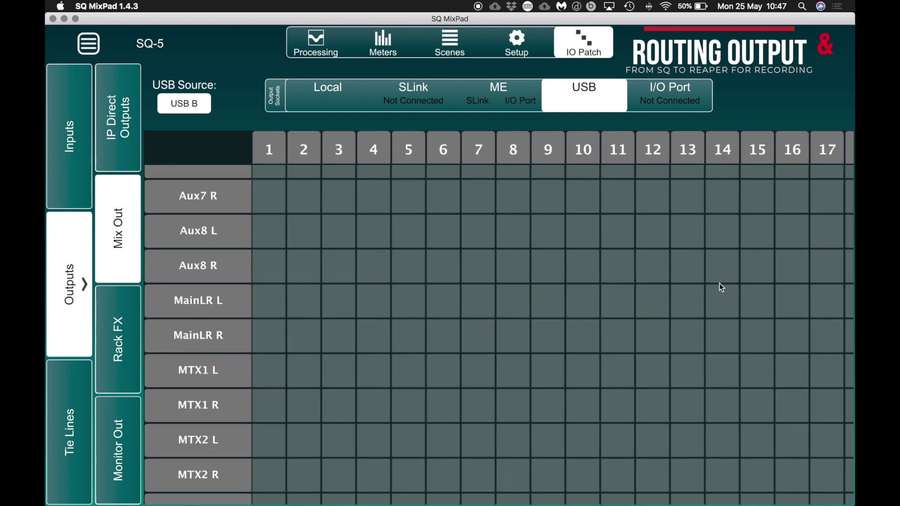
pyautogui.moveTo(835, 151); pyautogui.dragTo(322, 113)
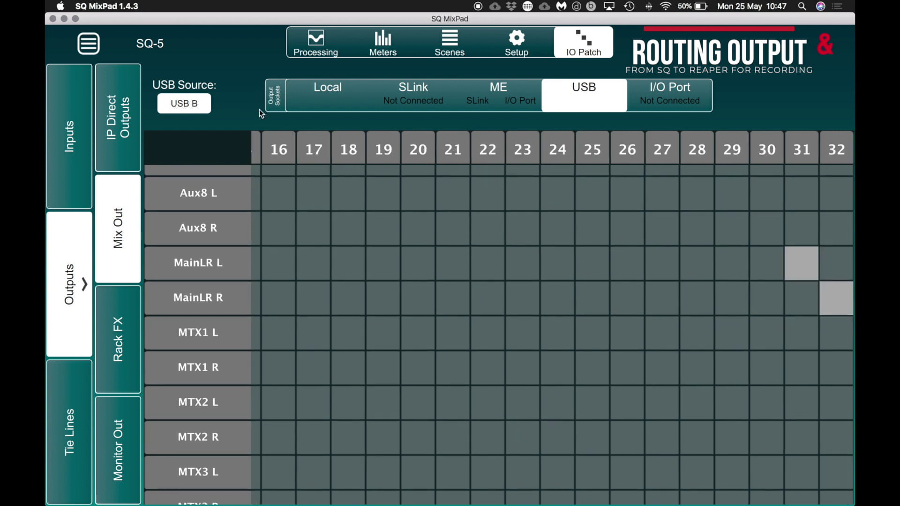
pyautogui.scroll(-1, 673, 131)
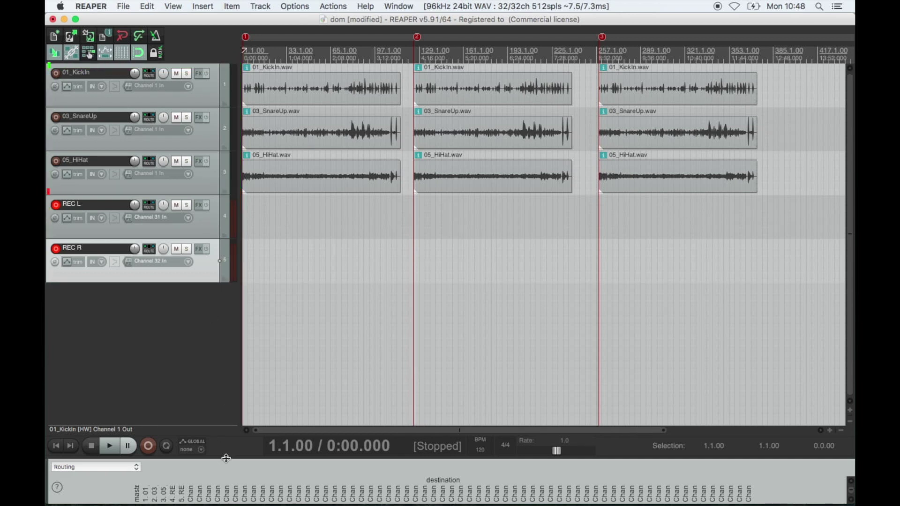
# Step: Enlarge the Routing Matrix, route 05_HiHat to Channel 3 Out, then shrink the matrix again
pyautogui.moveTo(220, 462); pyautogui.dragTo(235, 65)
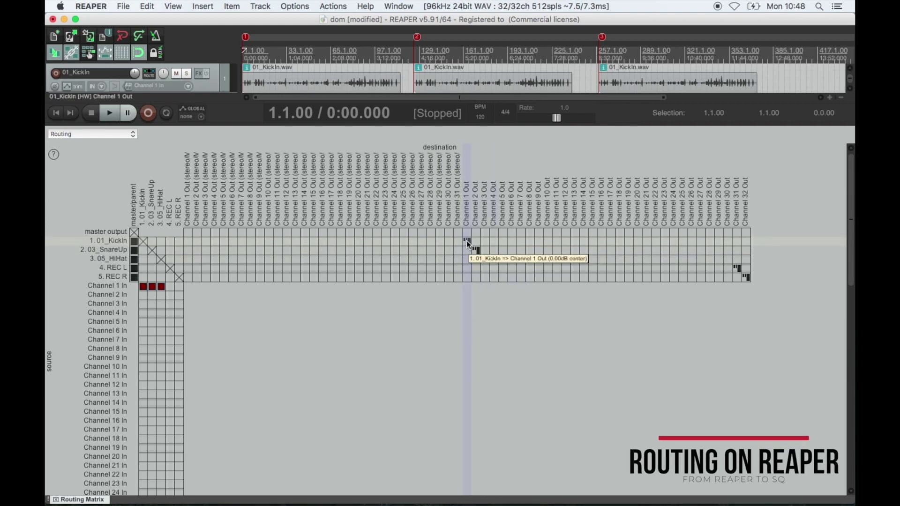
pyautogui.click(485, 259)
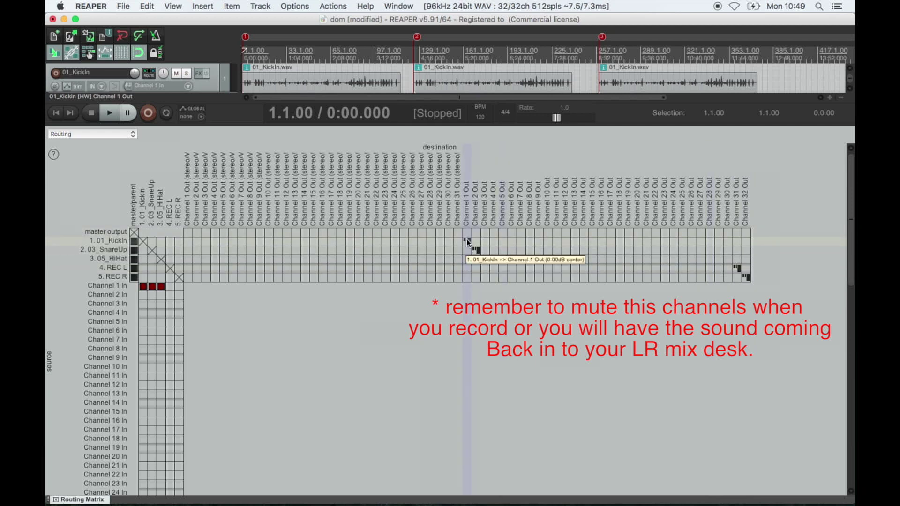
pyautogui.click(485, 259)
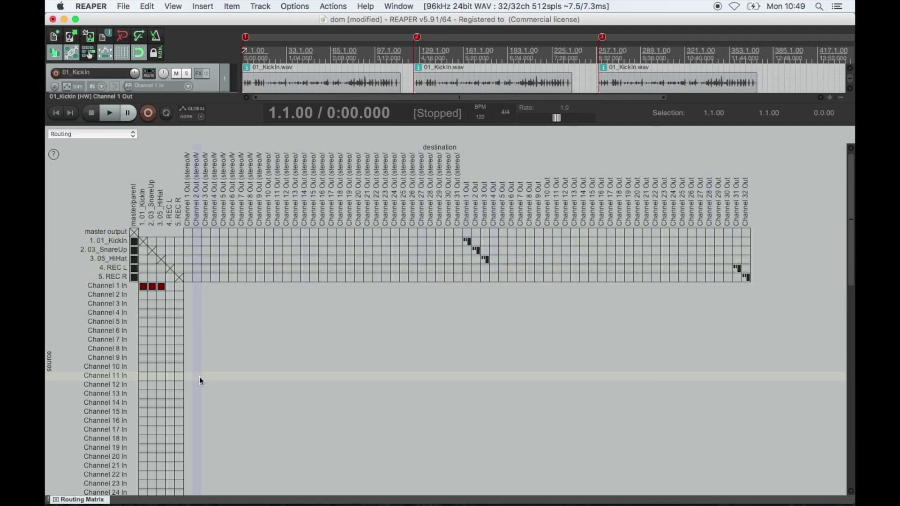
pyautogui.scroll(-5, 199, 377)
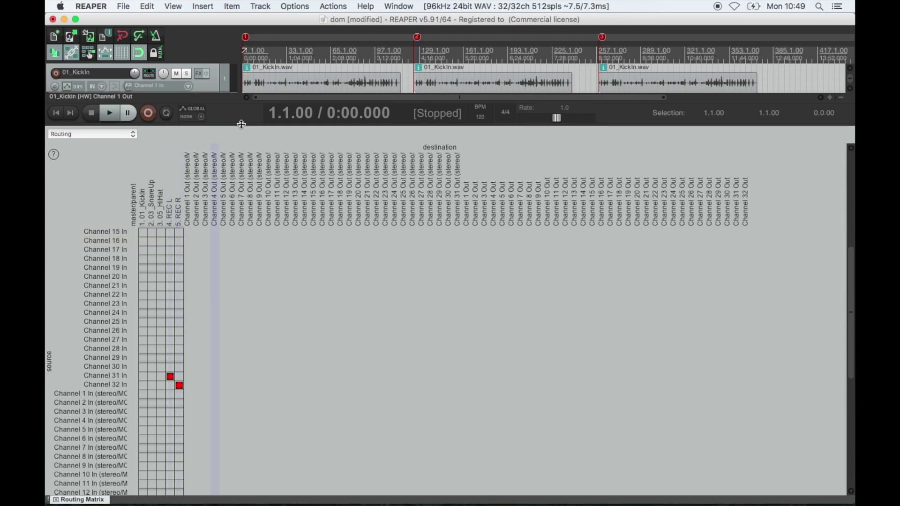
pyautogui.moveTo(241, 123); pyautogui.dragTo(253, 457)
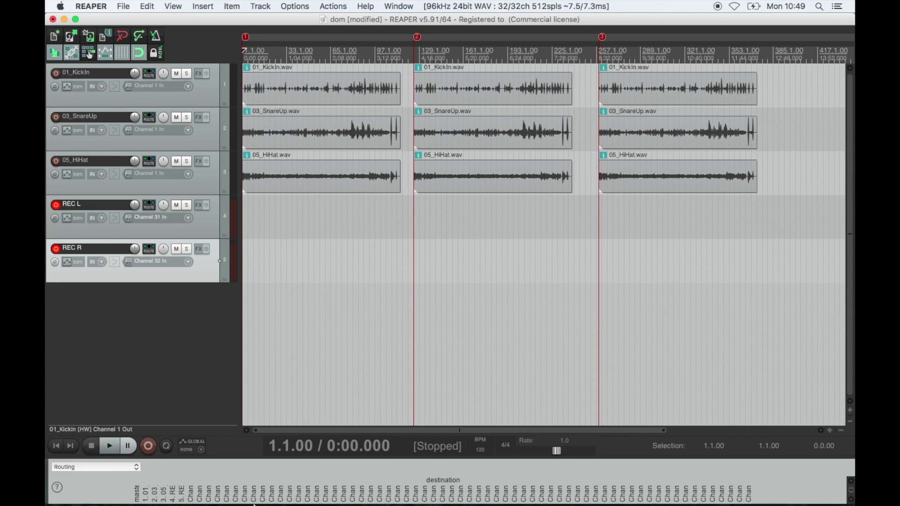